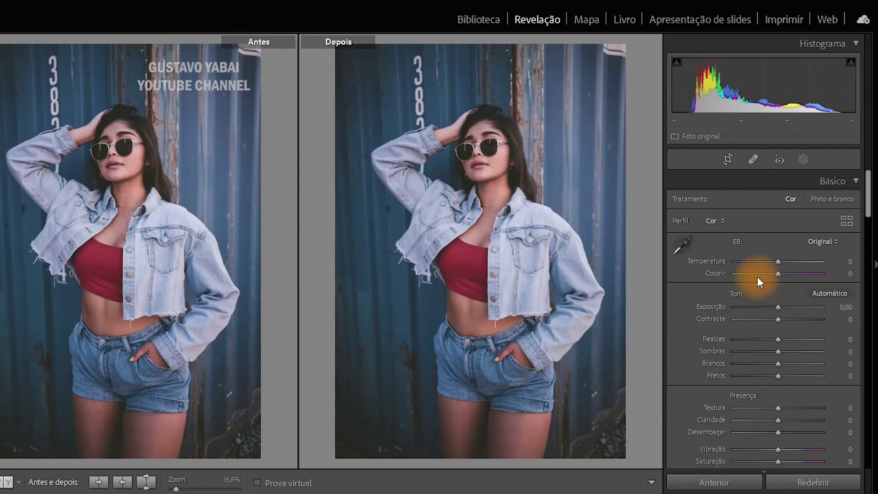
Step: Set the white-balance tint to −15 and exposure to +0.60
mouse_move(778, 273)
mouse_down()
mouse_move(785, 274)
mouse_move(773, 278)
mouse_up()
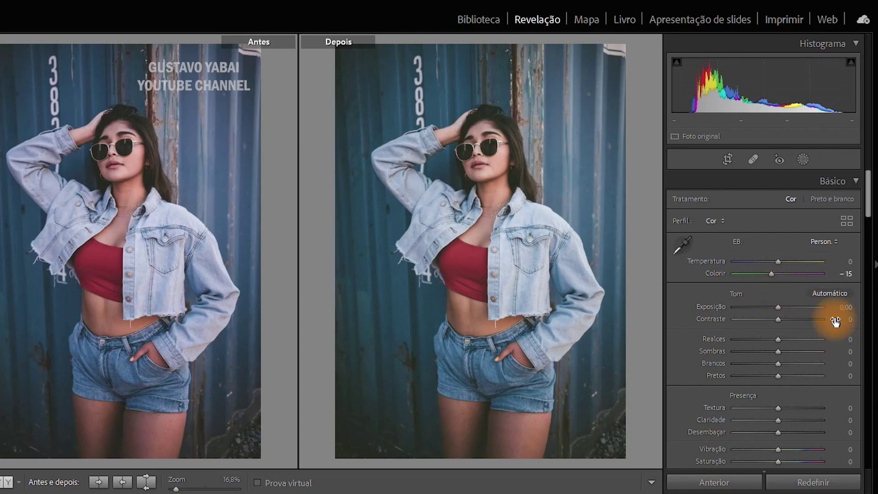
click(846, 307)
text(0)
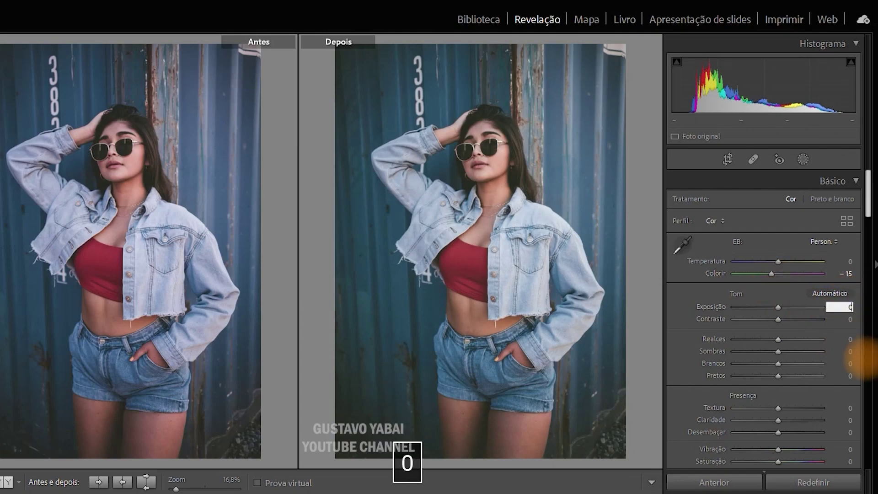
text(,6)
key(Return)
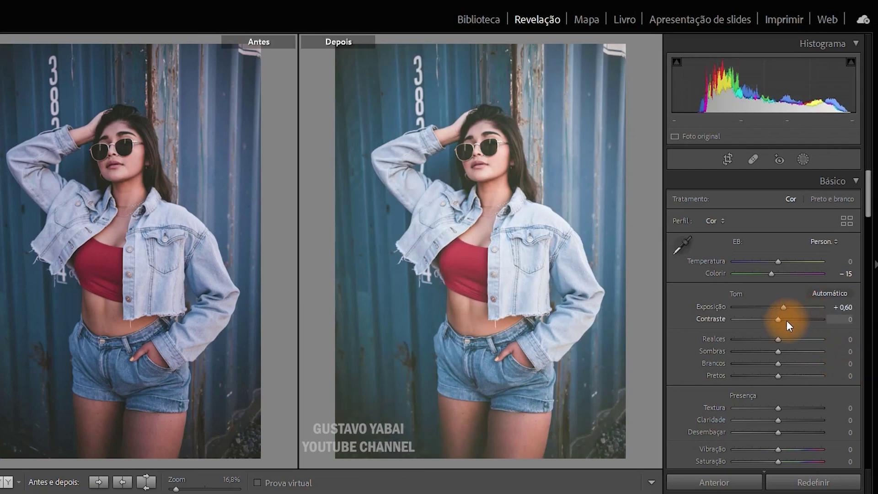
Step: Lower contrast to −20 and highlights to −15
drag(786, 320, 771, 320)
click(849, 324)
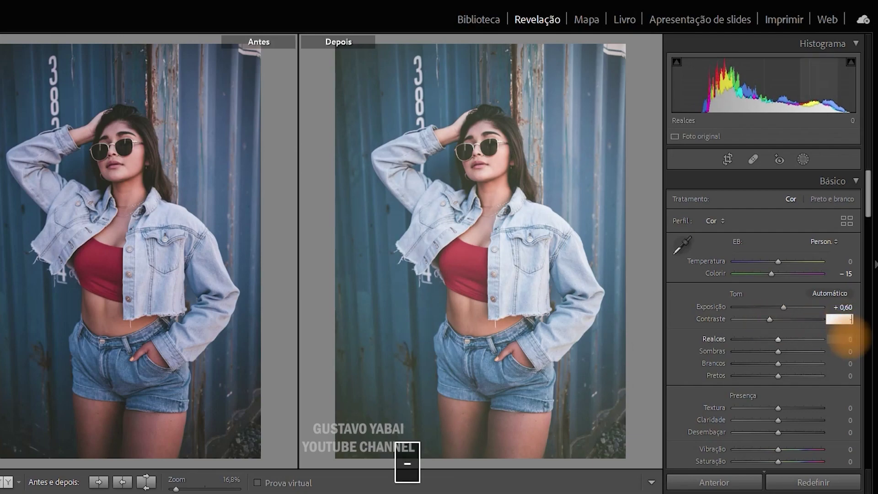
text(-20)
key(Return)
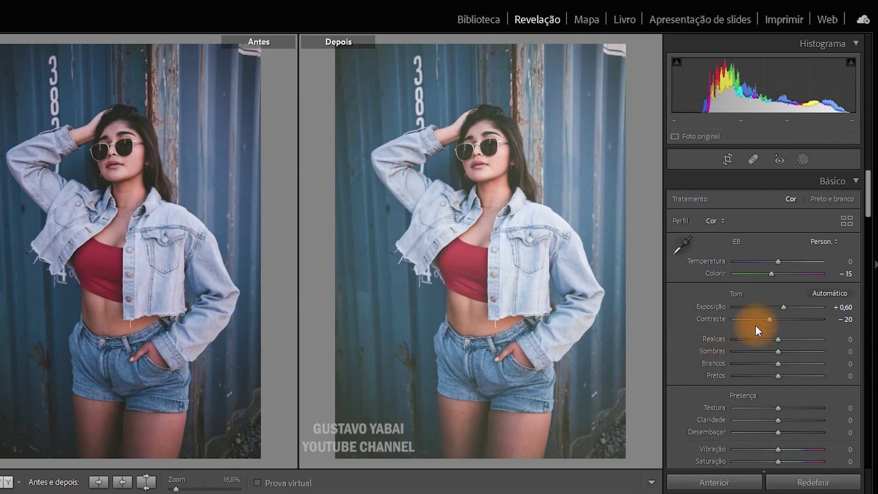
drag(775, 338, 769, 340)
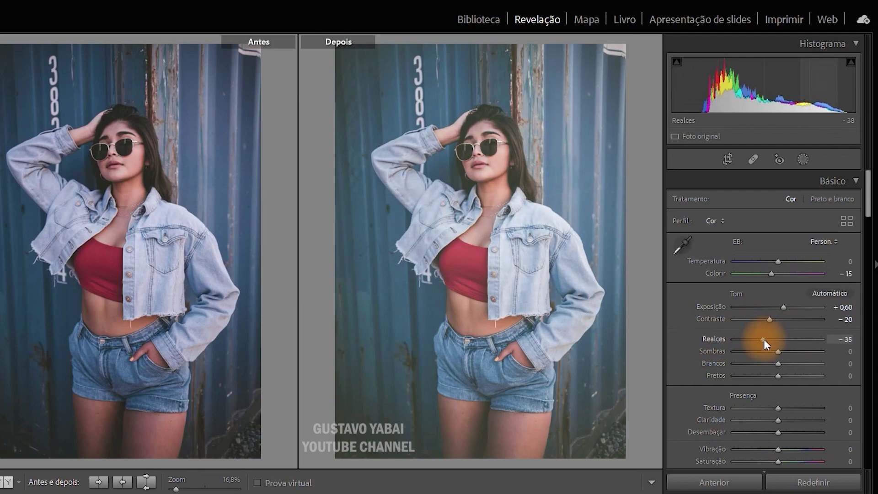
click(843, 339)
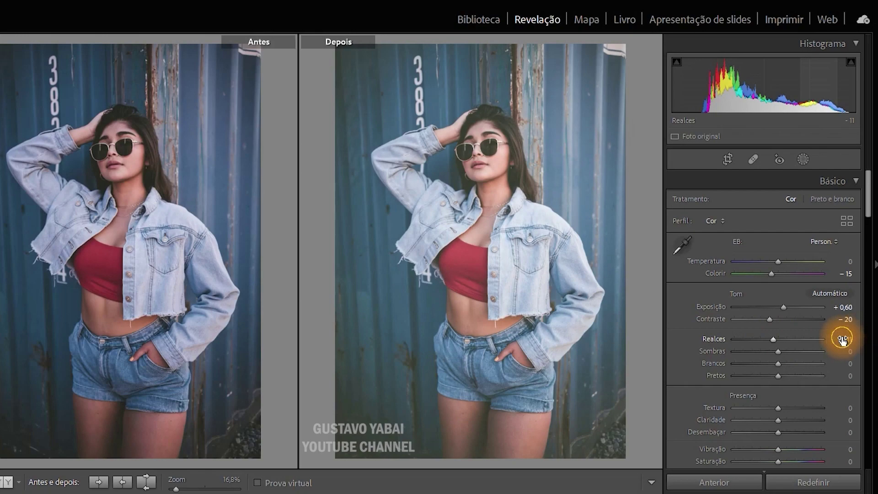
text(-15)
key(Return)
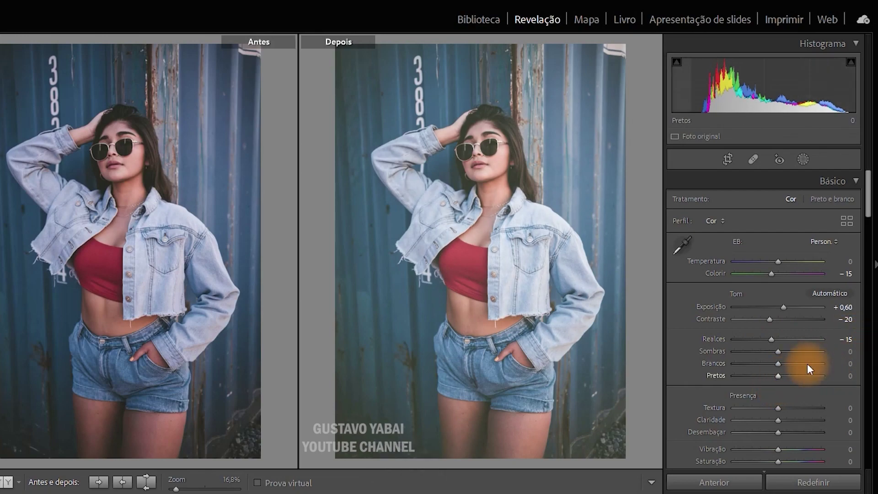
Step: Lift shadows to +10, drop whites to −15 and blacks to −20, and add texture +25
drag(778, 351, 783, 350)
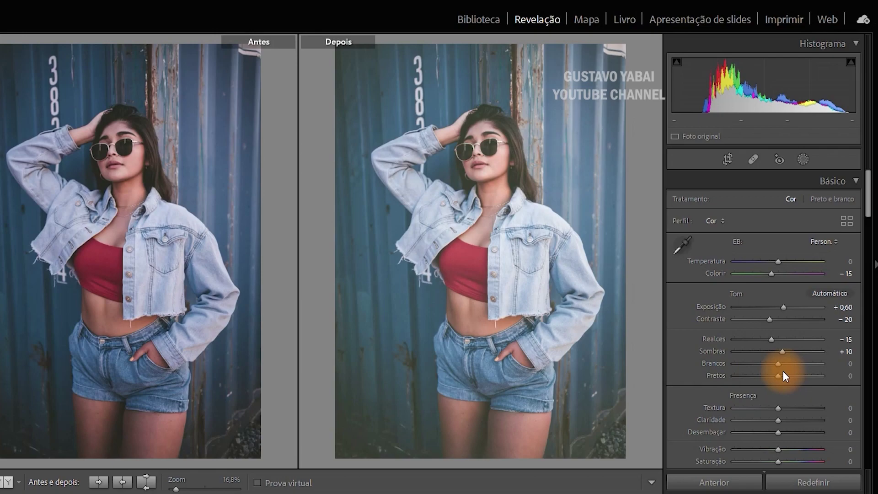
mouse_move(777, 364)
mouse_down()
mouse_move(761, 366)
mouse_move(771, 366)
mouse_up()
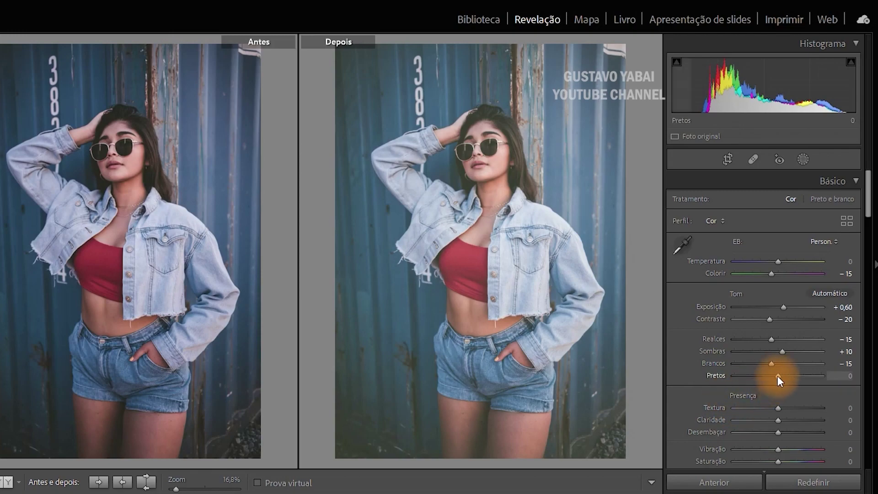
mouse_move(778, 375)
mouse_down()
mouse_move(743, 377)
mouse_move(818, 374)
mouse_move(769, 377)
mouse_up()
click(844, 375)
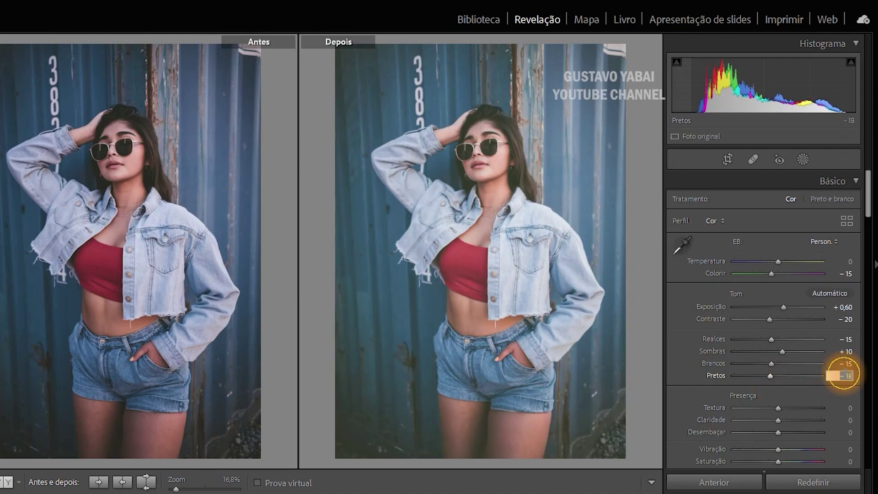
text(-20)
key(Return)
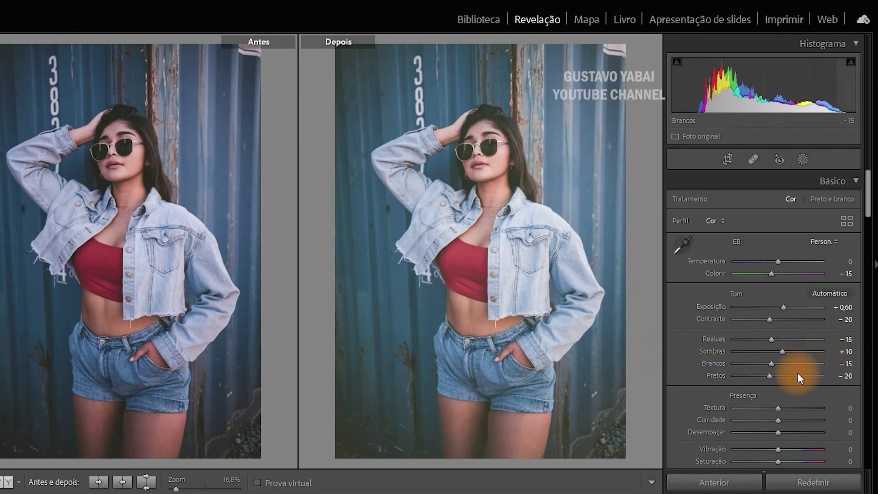
mouse_move(777, 408)
mouse_down()
mouse_move(805, 408)
mouse_move(787, 408)
mouse_up()
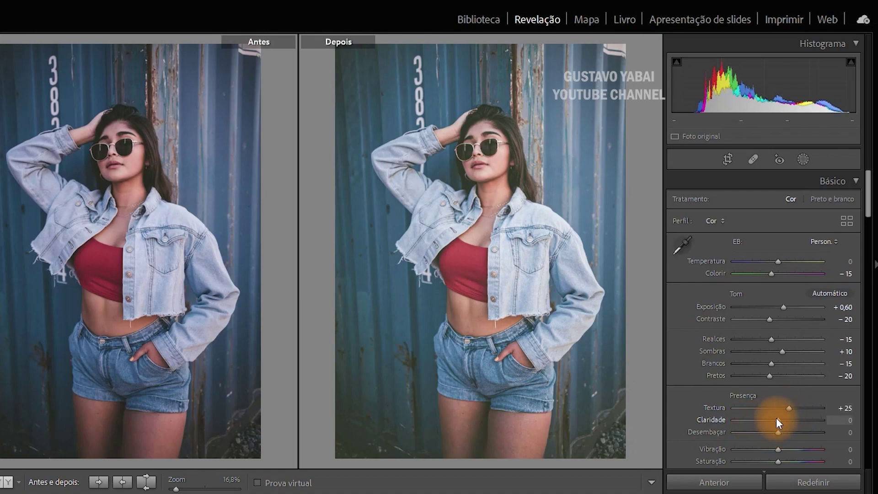
Step: Set Presence to clarity +10, dehaze +30 and vibrance +20
drag(777, 419, 779, 417)
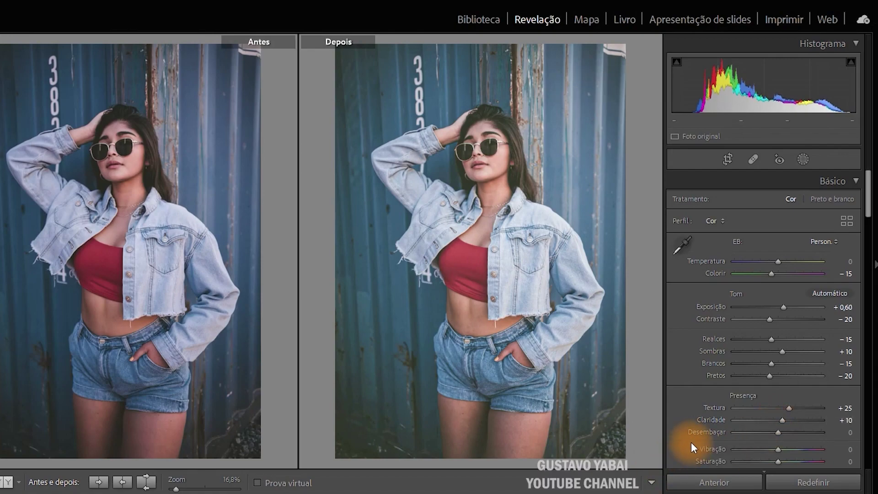
mouse_move(779, 432)
mouse_down()
mouse_move(811, 437)
mouse_move(790, 440)
mouse_up()
click(841, 432)
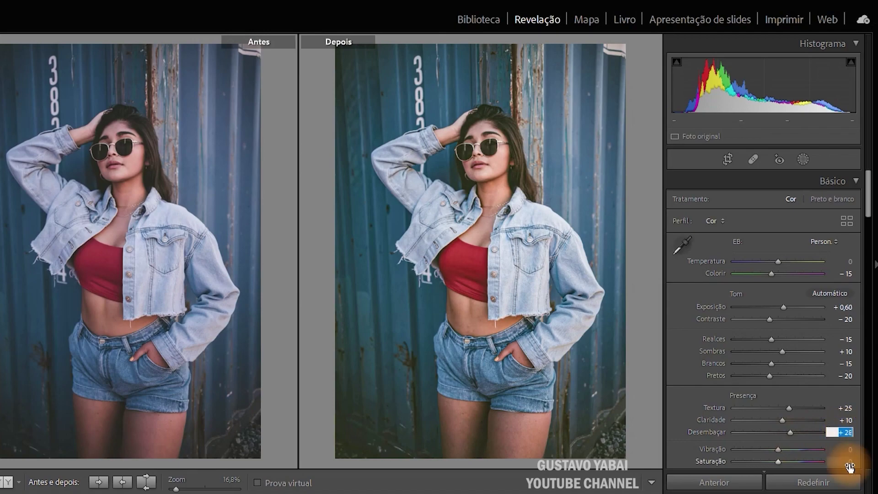
text(30)
key(Return)
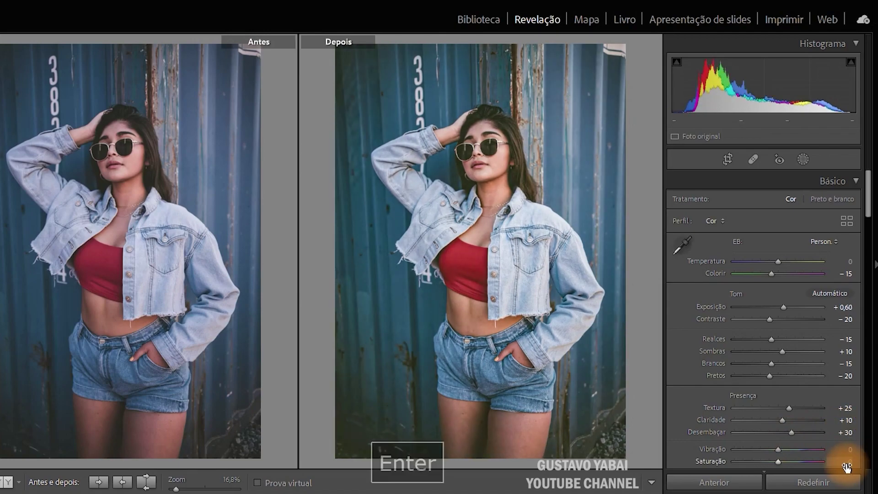
drag(781, 451, 789, 451)
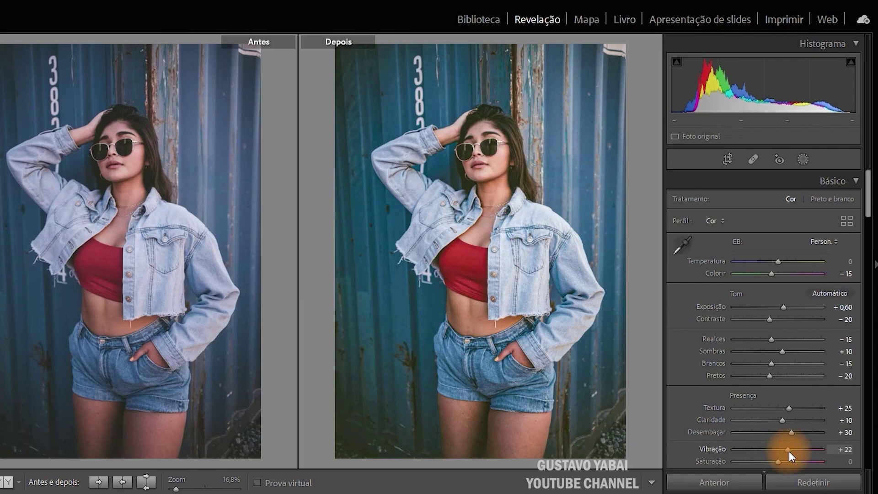
click(841, 449)
text(20)
key(Return)
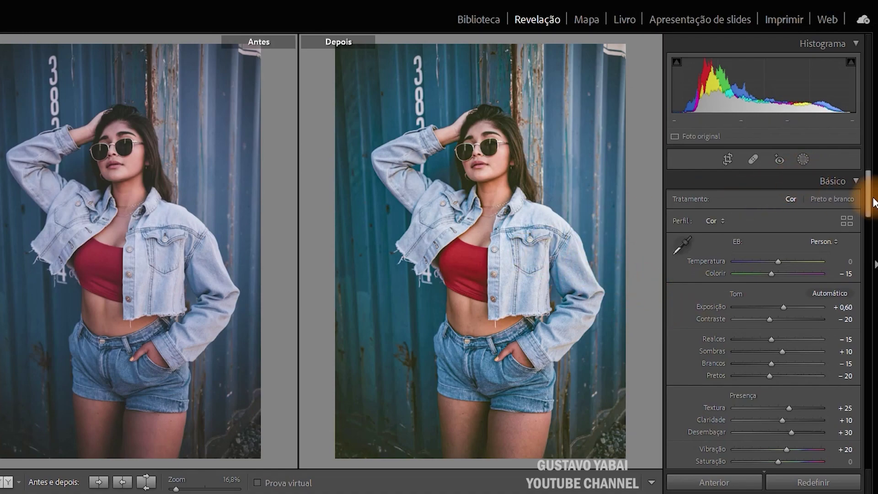
Step: In HSL, raise red saturation to +40 and darken red luminance to −20
drag(873, 199, 873, 286)
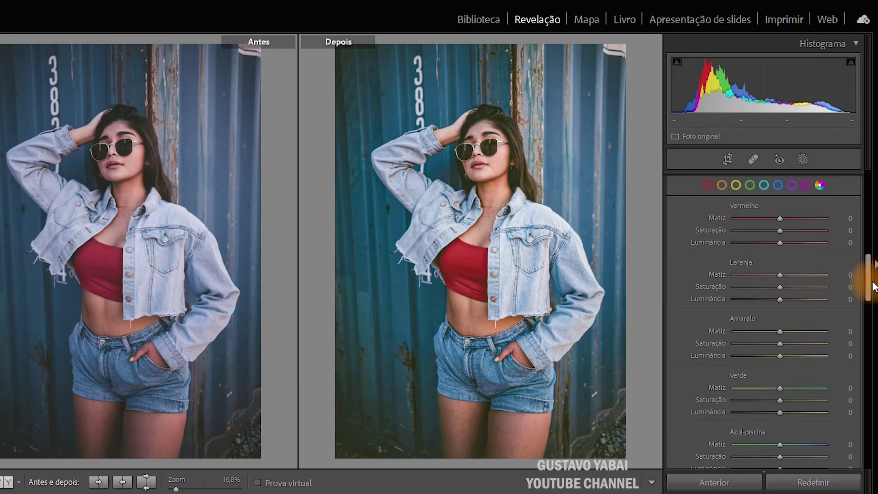
click(783, 226)
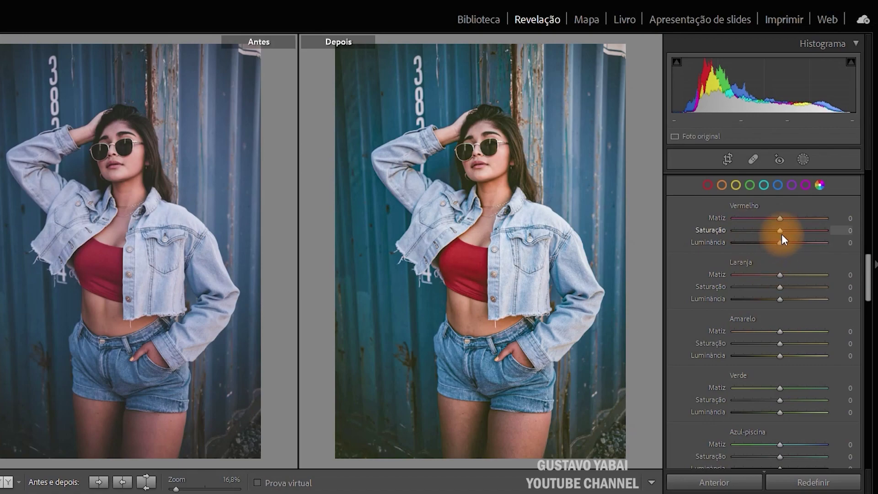
mouse_move(781, 234)
mouse_down()
mouse_move(817, 229)
mouse_move(800, 234)
mouse_up()
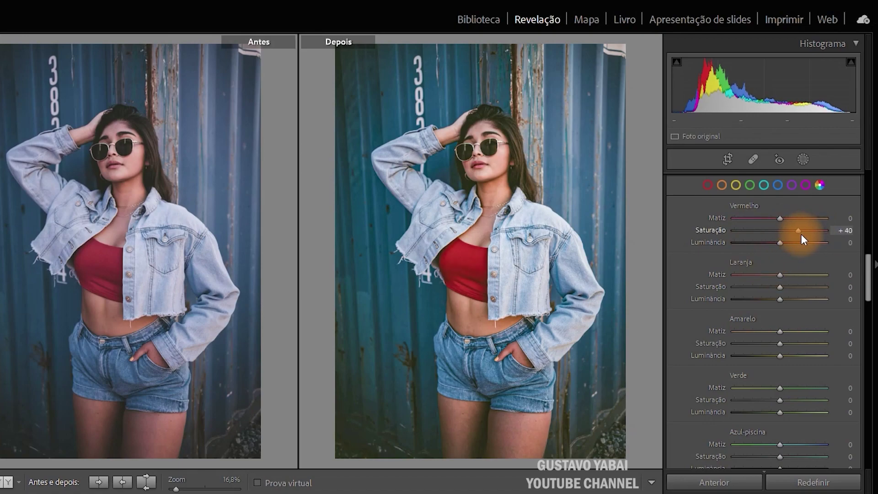
click(842, 231)
text(40)
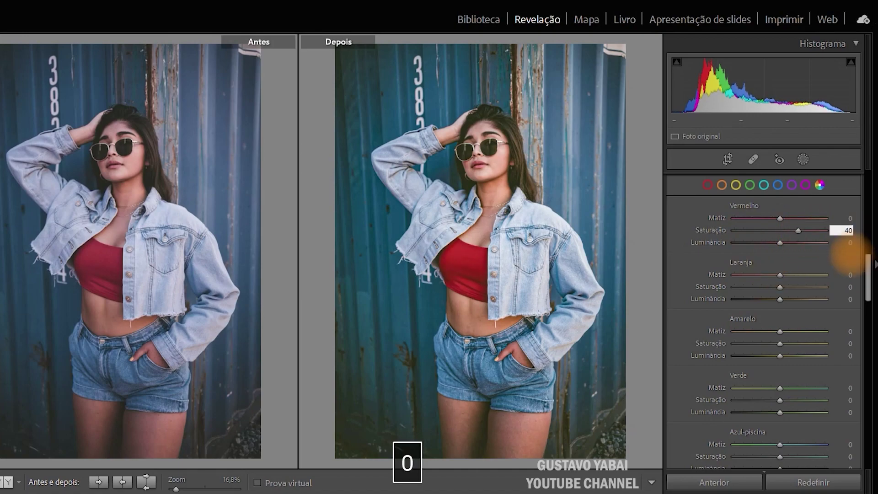
key(Return)
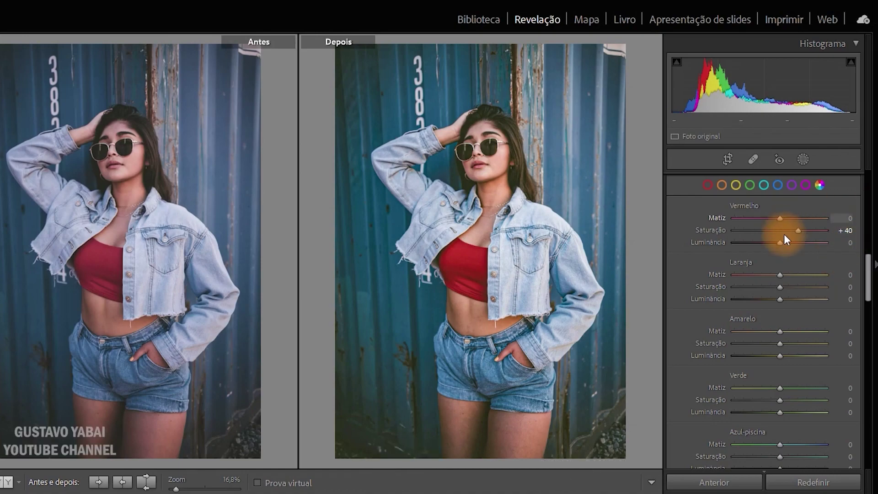
mouse_move(764, 245)
mouse_down()
mouse_move(776, 243)
mouse_move(767, 245)
mouse_up()
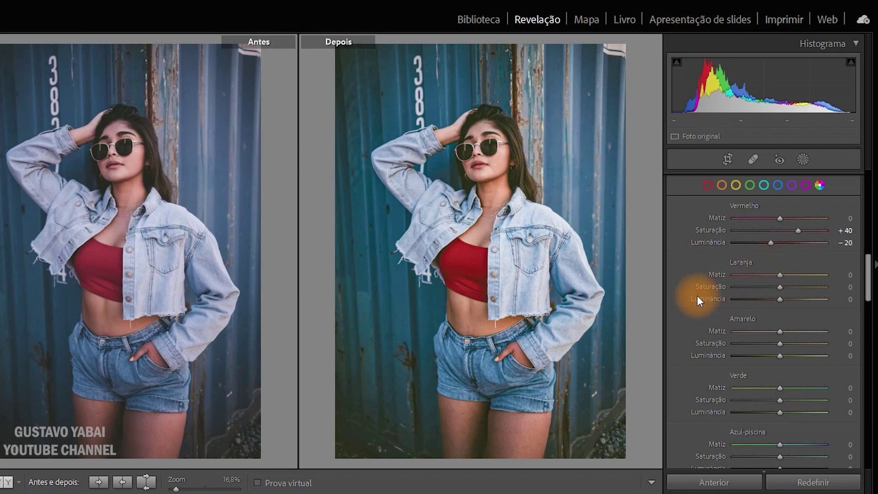
Step: Set orange saturation to +40 and orange luminance to +5
mouse_move(777, 286)
mouse_down()
mouse_move(813, 288)
mouse_move(795, 291)
mouse_up()
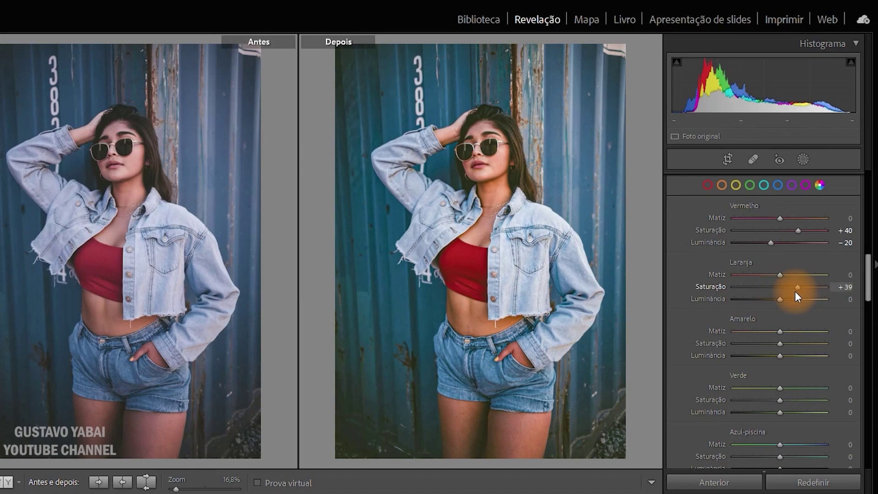
click(843, 286)
text(40)
key(Return)
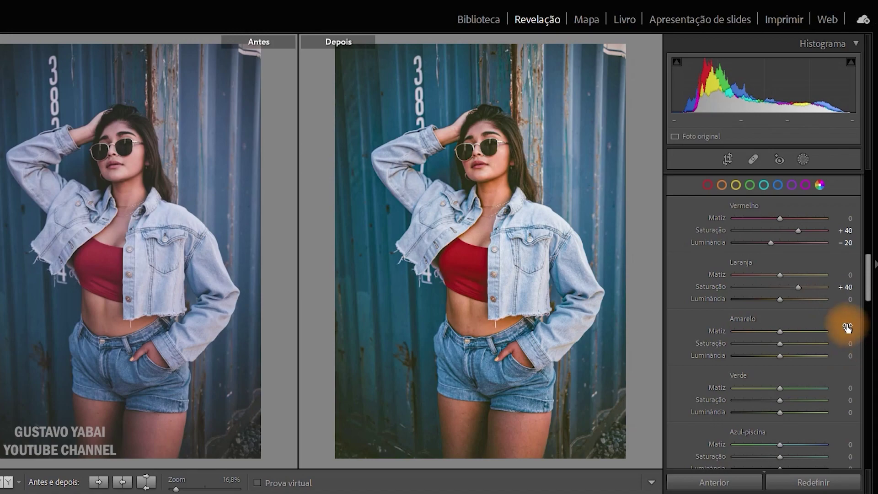
click(849, 299)
text(5)
key(Return)
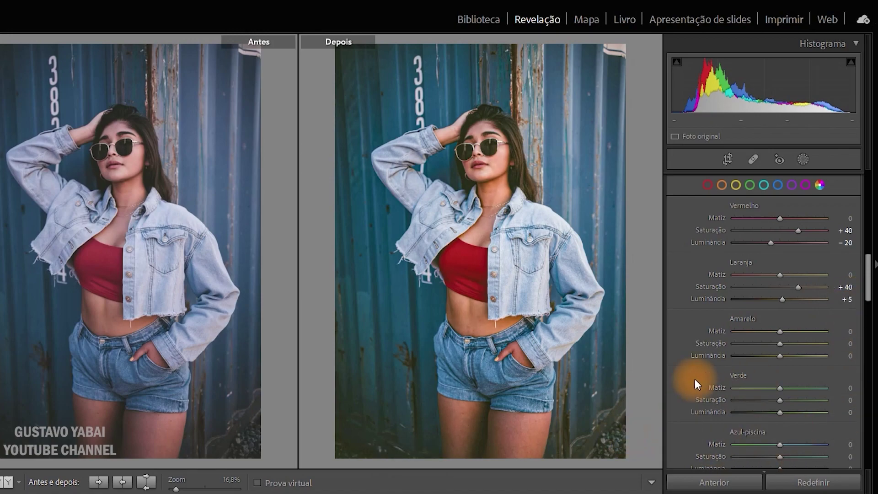
Step: Shift yellow hue to +35 and brighten yellow luminance to +30
drag(780, 331, 797, 337)
click(845, 335)
text(35)
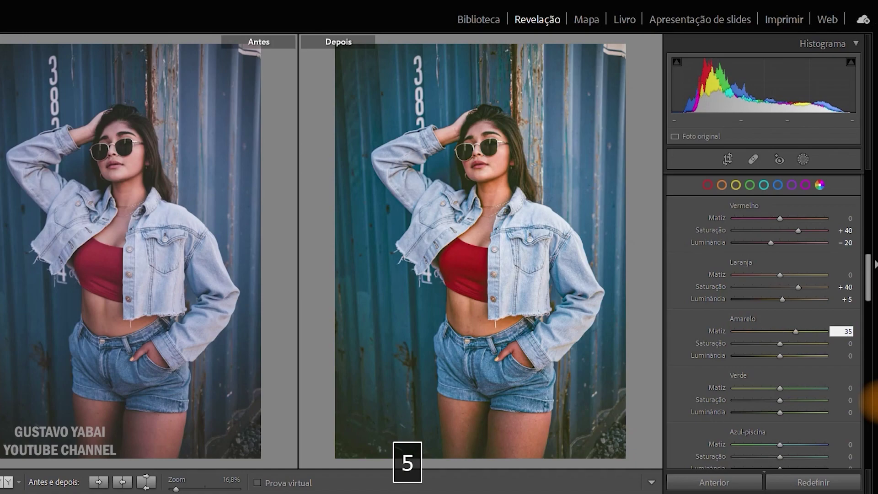
key(Return)
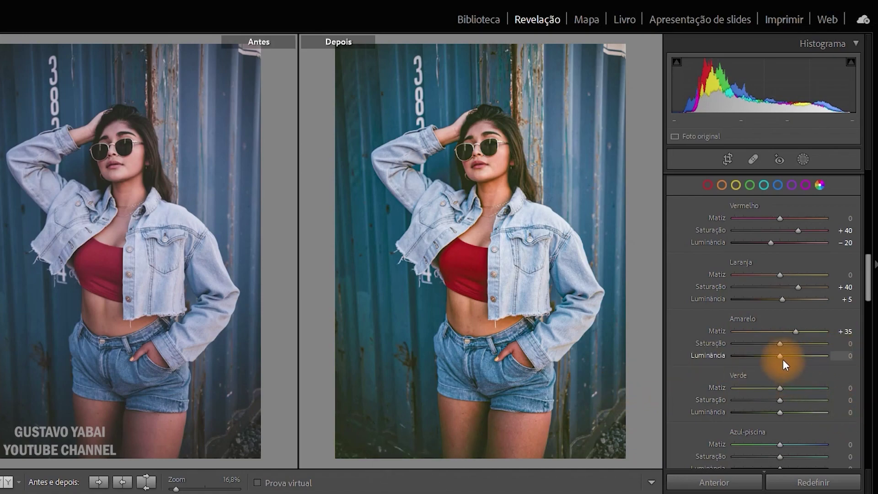
mouse_move(781, 356)
mouse_down()
mouse_move(801, 356)
mouse_move(791, 361)
mouse_up()
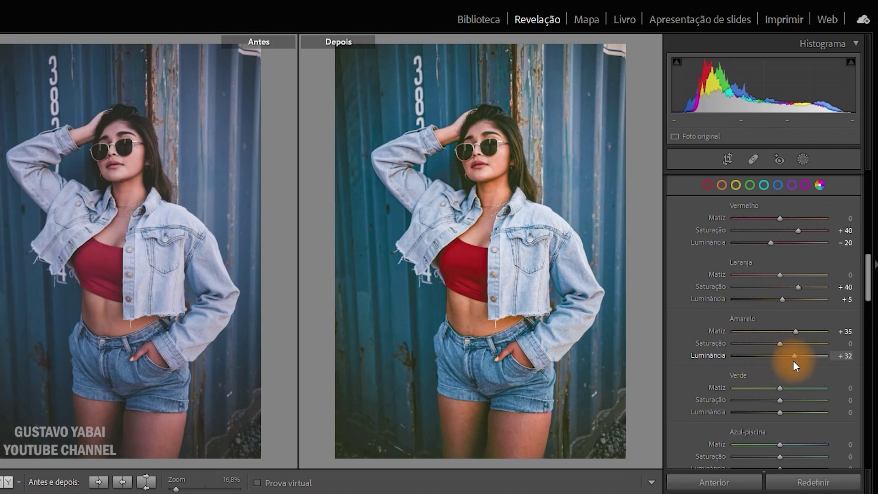
drag(792, 360, 793, 361)
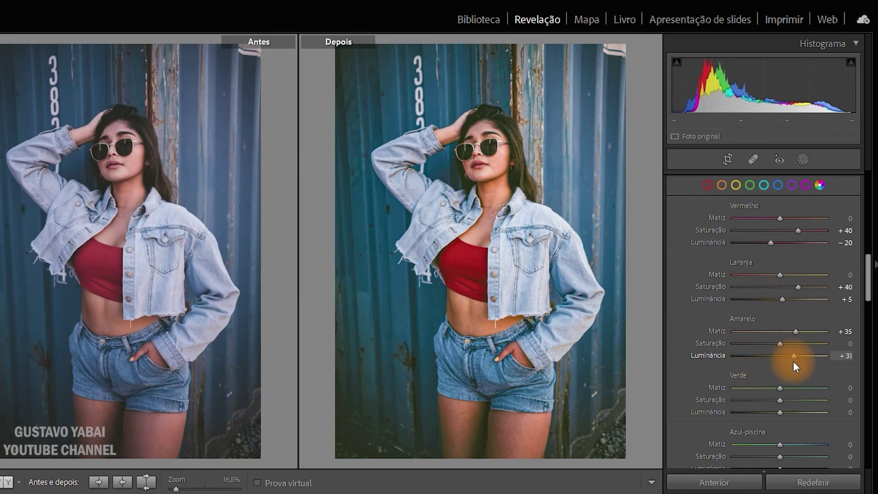
click(841, 356)
text(30)
key(Return)
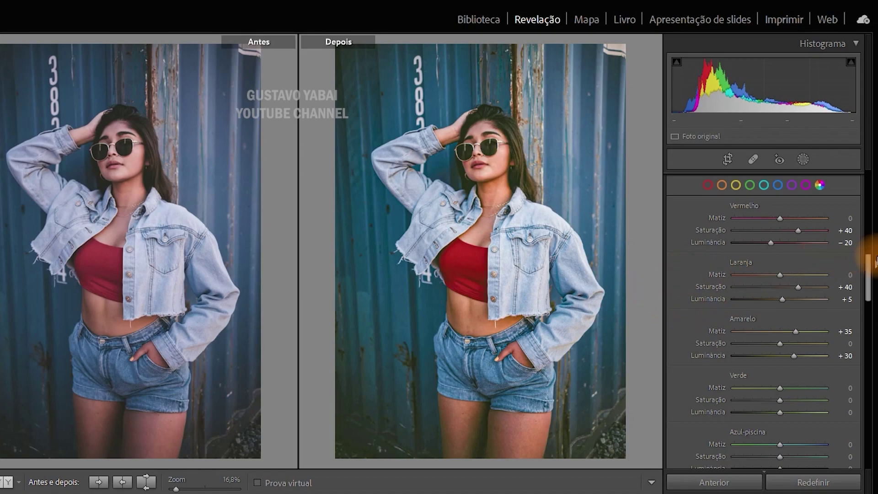
drag(868, 261, 870, 293)
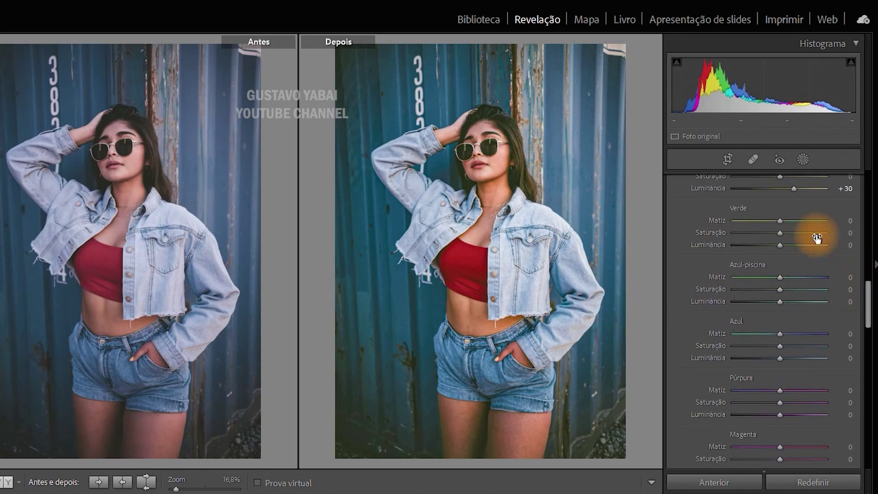
Step: Set the green HSL channel to hue +70, saturation −60 and luminance +5
drag(780, 221, 785, 221)
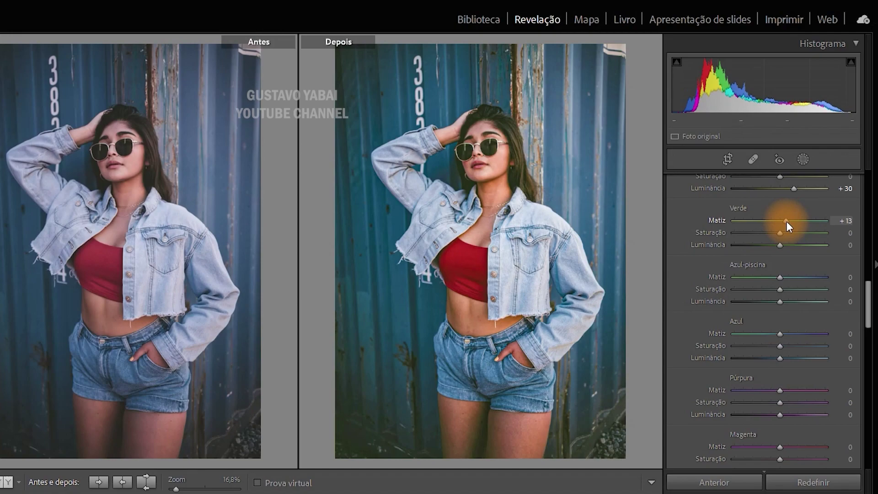
drag(787, 221, 811, 222)
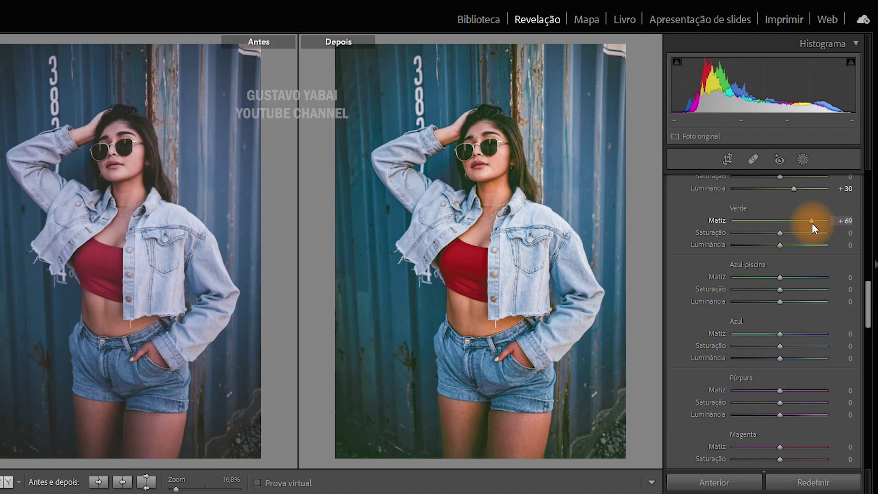
drag(812, 223, 845, 226)
click(845, 221)
text(70)
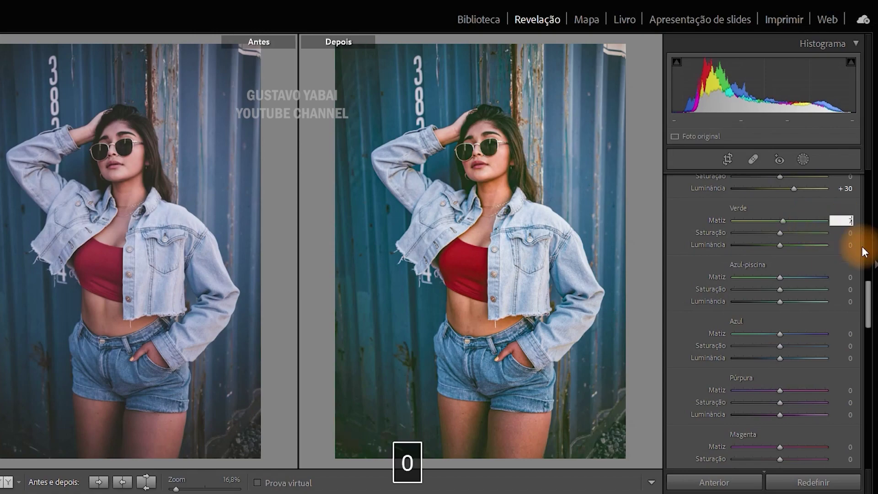
key(Return)
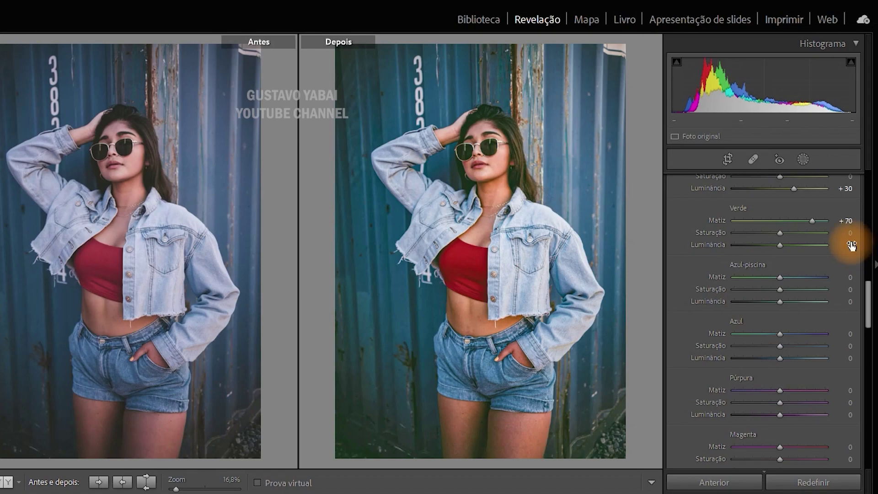
drag(779, 232, 753, 232)
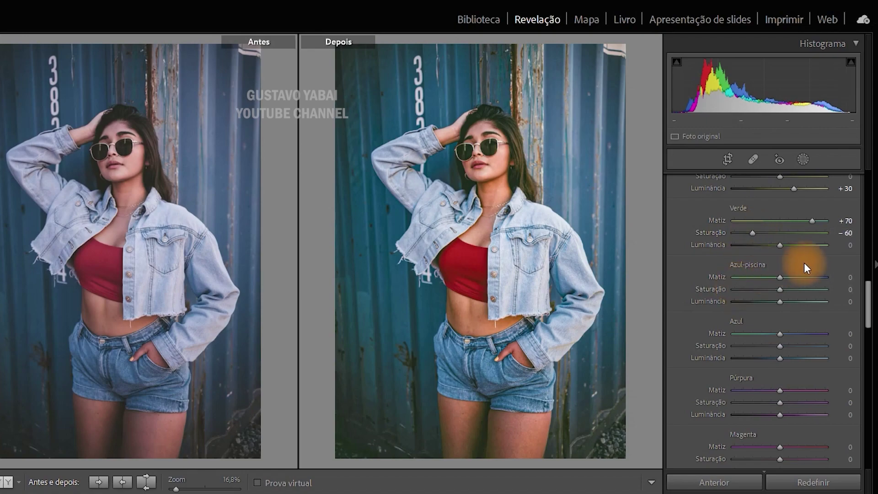
drag(780, 245, 782, 245)
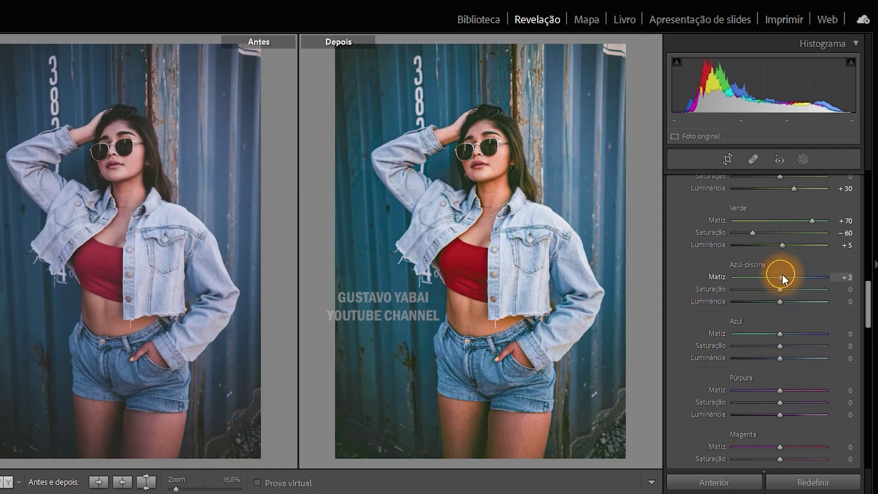
Step: Set aqua hue +20, saturation −25; blue hue −5, saturation +40, luminance +50
drag(780, 277, 789, 276)
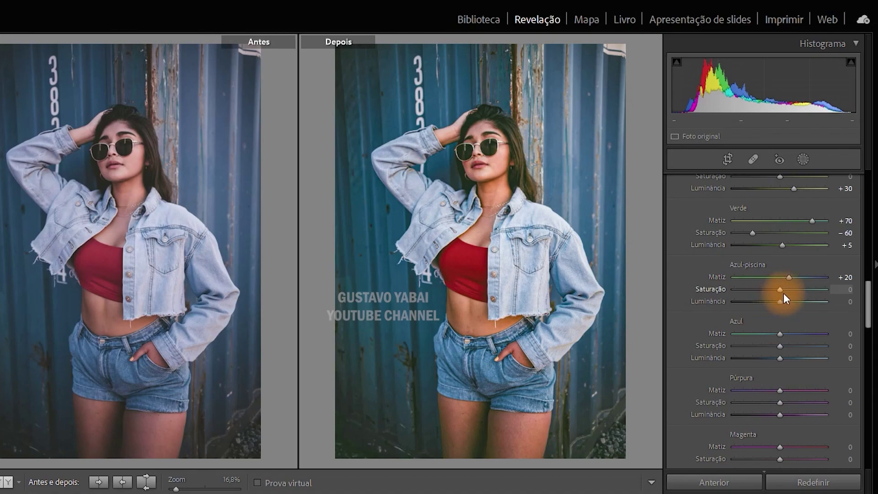
drag(783, 292, 770, 290)
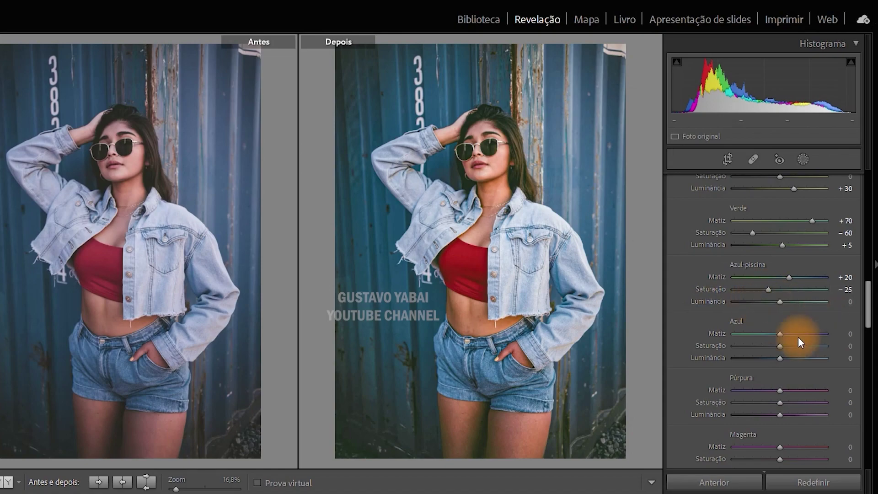
drag(780, 334, 777, 336)
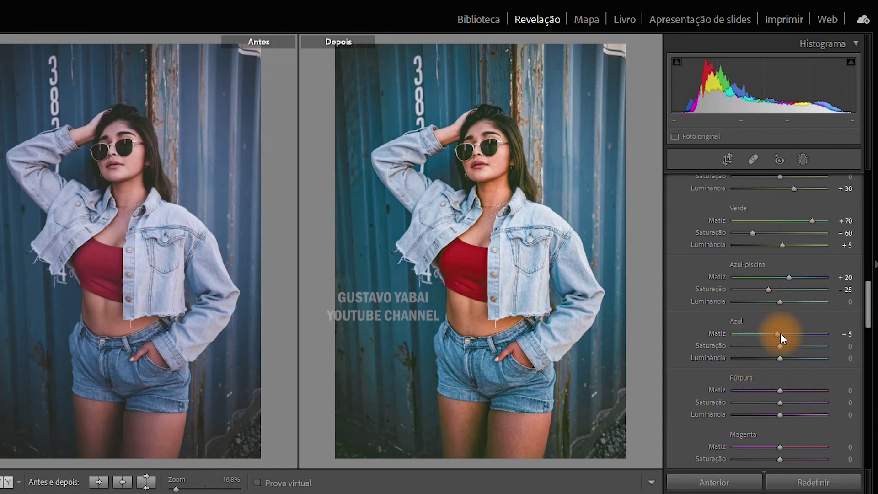
mouse_move(778, 346)
mouse_down()
mouse_move(813, 346)
mouse_move(795, 346)
mouse_up()
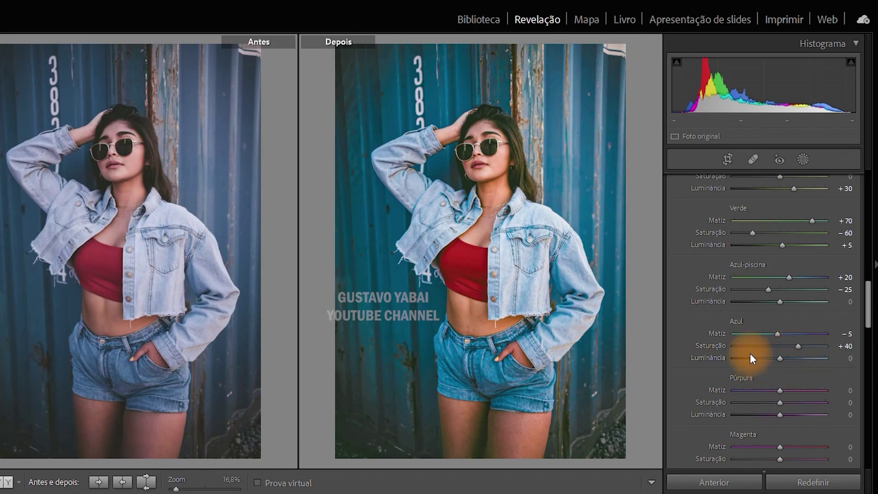
drag(780, 358, 802, 358)
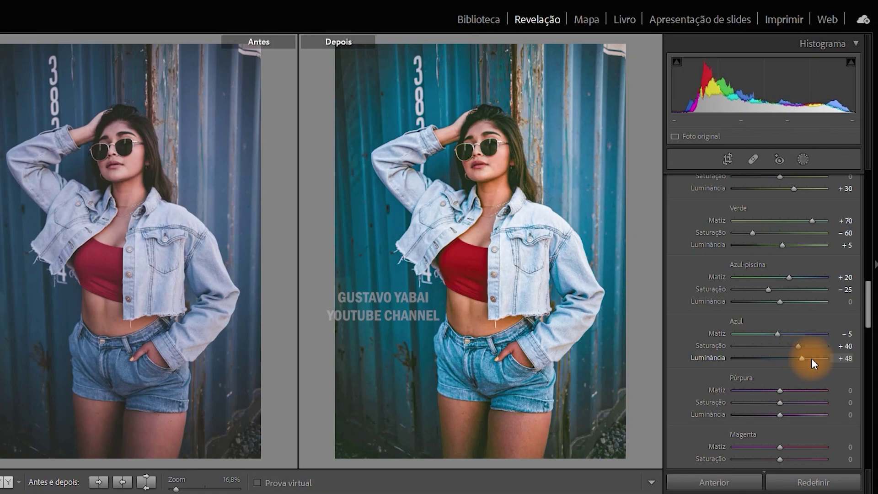
click(841, 359)
text(50)
key(Return)
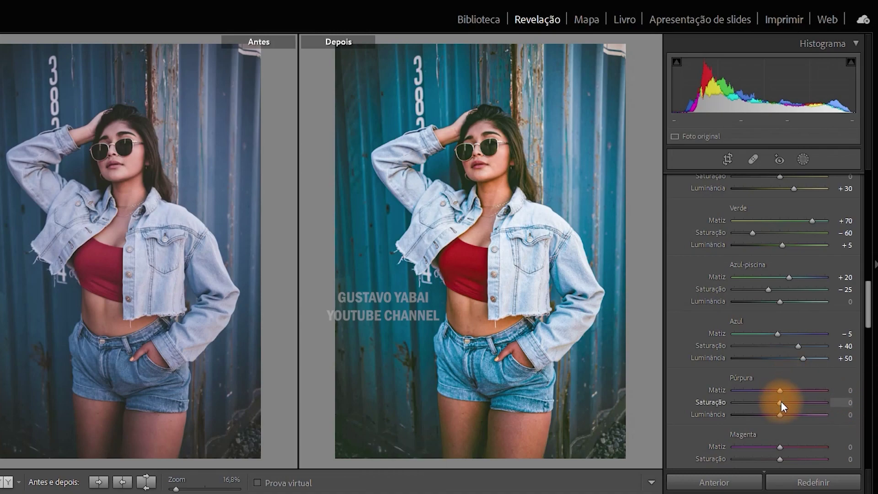
Step: Raise purple and magenta saturation and luminance to +20 each
mouse_move(780, 403)
mouse_down()
mouse_move(790, 403)
mouse_move(791, 415)
mouse_up()
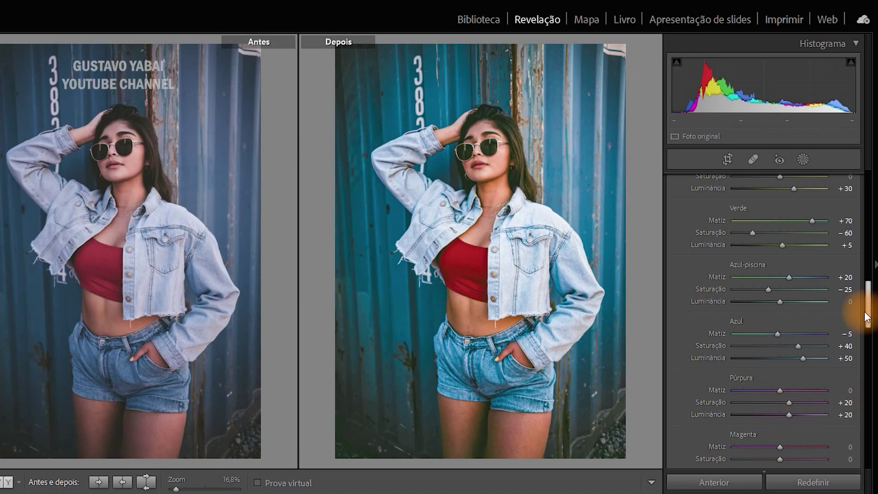
mouse_move(866, 311)
mouse_down()
mouse_move(867, 345)
mouse_move(867, 333)
mouse_up()
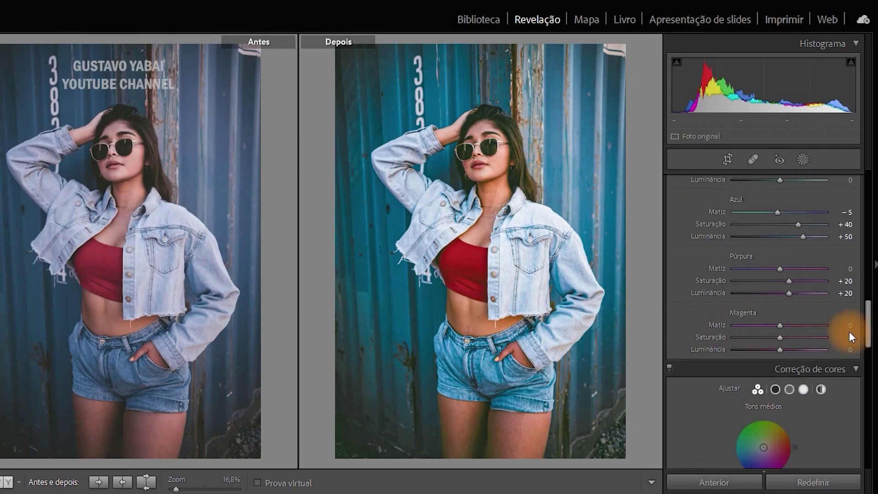
mouse_move(782, 338)
mouse_down()
mouse_move(790, 338)
mouse_move(790, 350)
mouse_up()
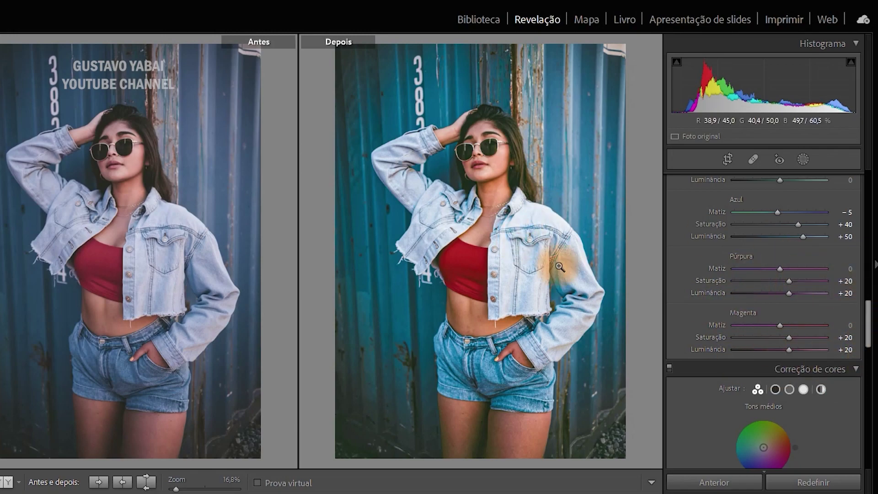
drag(866, 320, 857, 396)
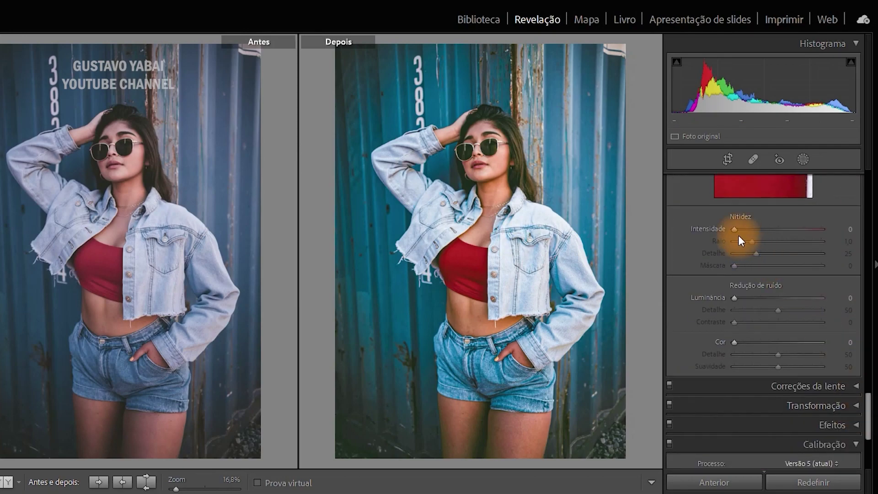
Step: Set sharpening amount to 20 and luminance and colour noise reduction to 20 each
drag(735, 229, 748, 231)
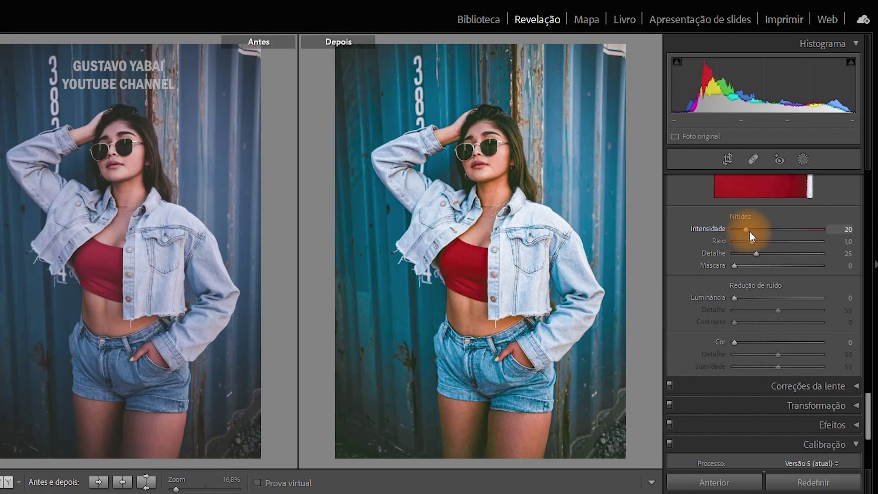
drag(733, 298, 749, 301)
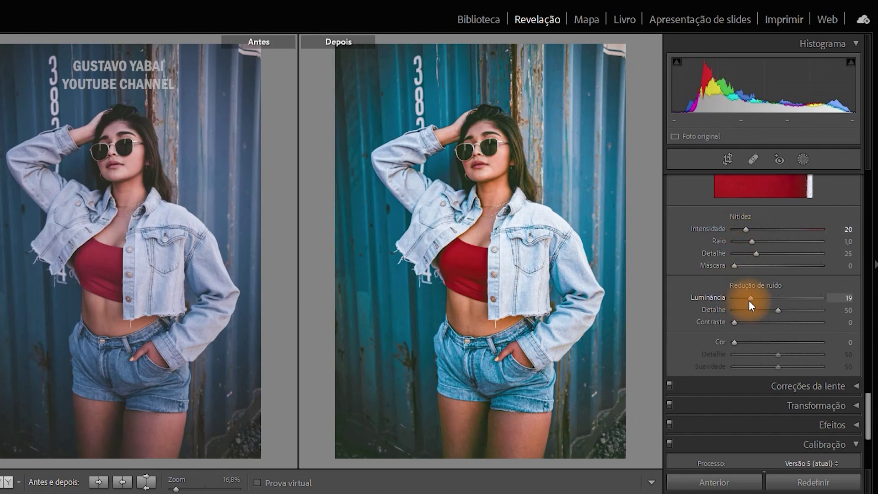
drag(748, 300, 750, 299)
drag(739, 346, 754, 340)
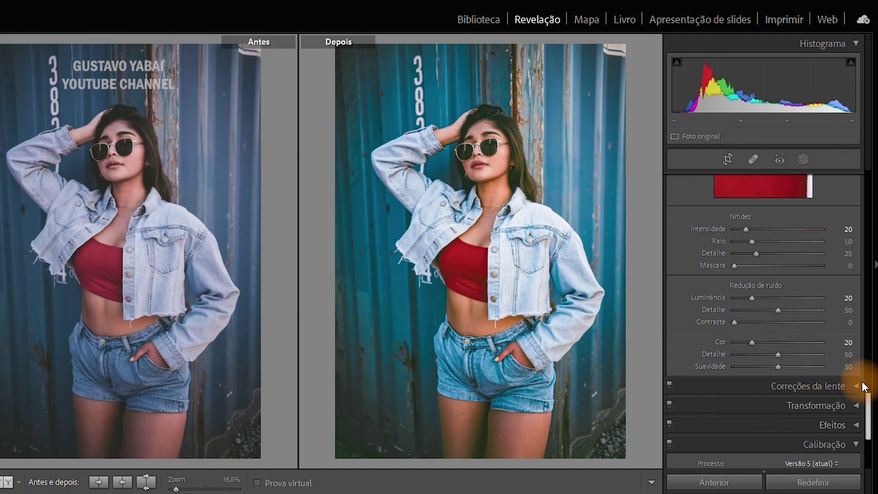
drag(869, 406, 869, 433)
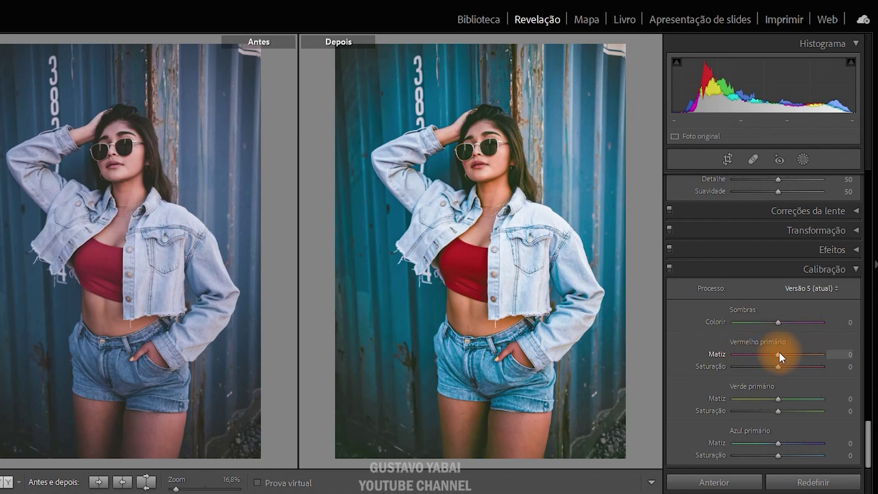
Step: Set the red primary hue to +20 and saturation to −10
drag(778, 354, 787, 355)
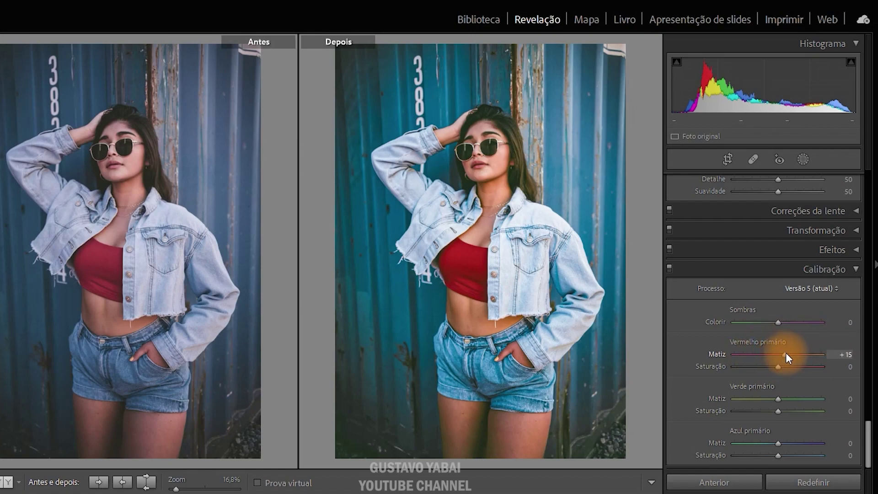
click(842, 354)
text(20)
key(Return)
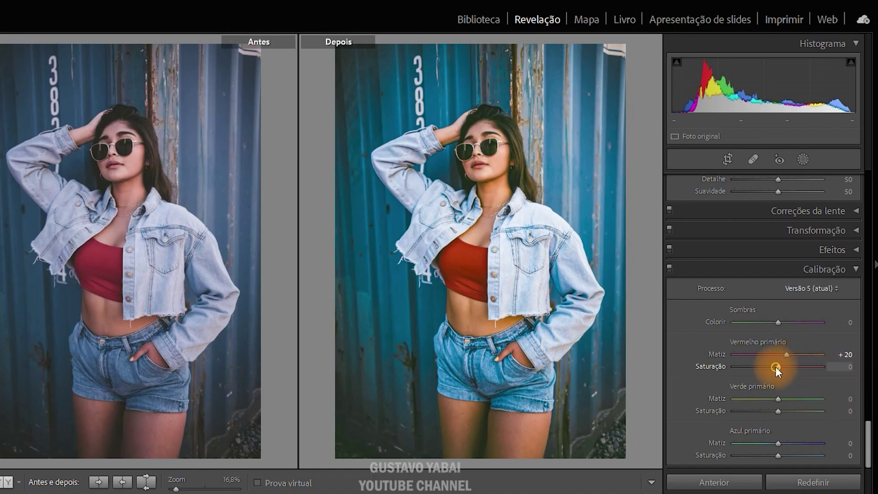
drag(775, 367, 770, 367)
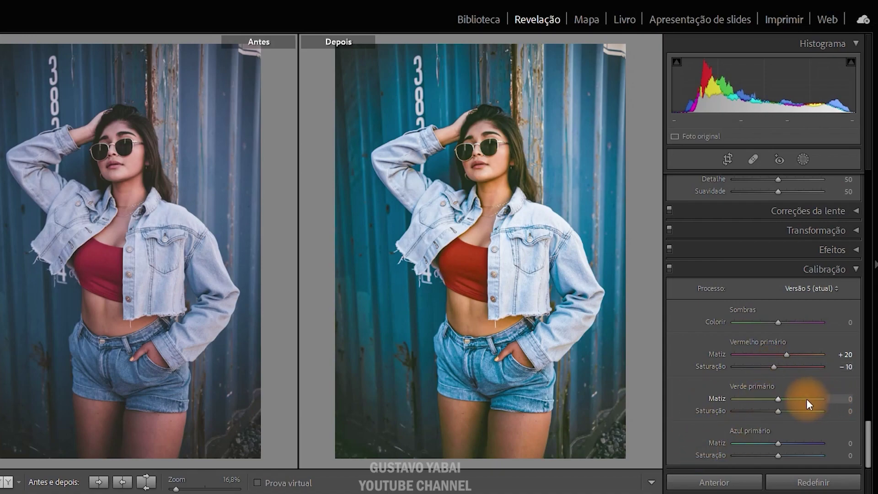
Step: Set green primary hue +40, saturation +10; blue primary hue −15, saturation +65
drag(776, 397, 794, 399)
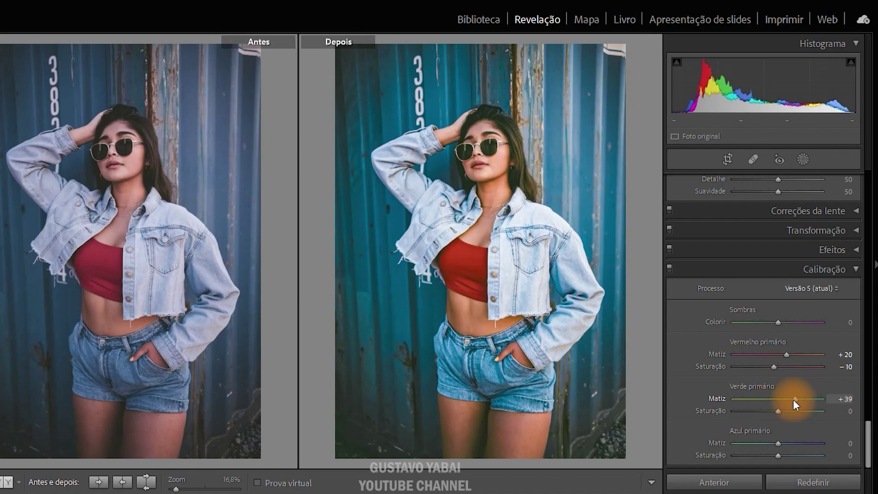
drag(794, 399, 792, 401)
click(840, 399)
text(40)
key(Return)
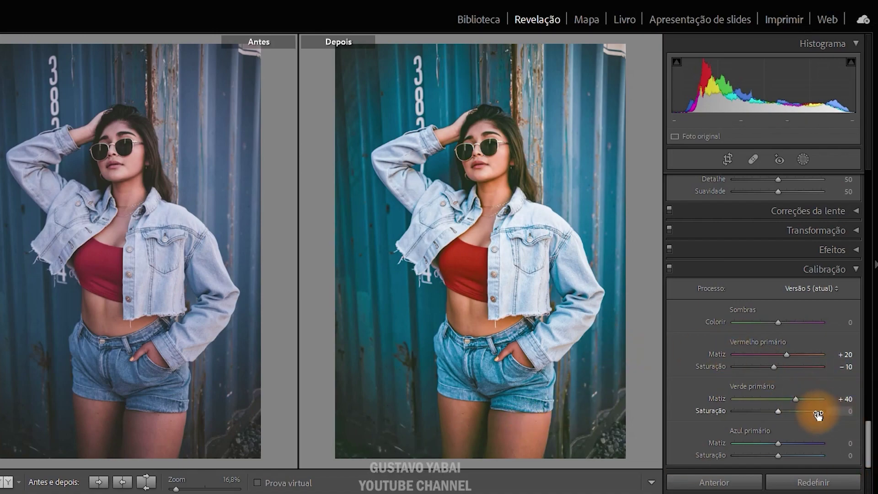
drag(779, 411, 782, 411)
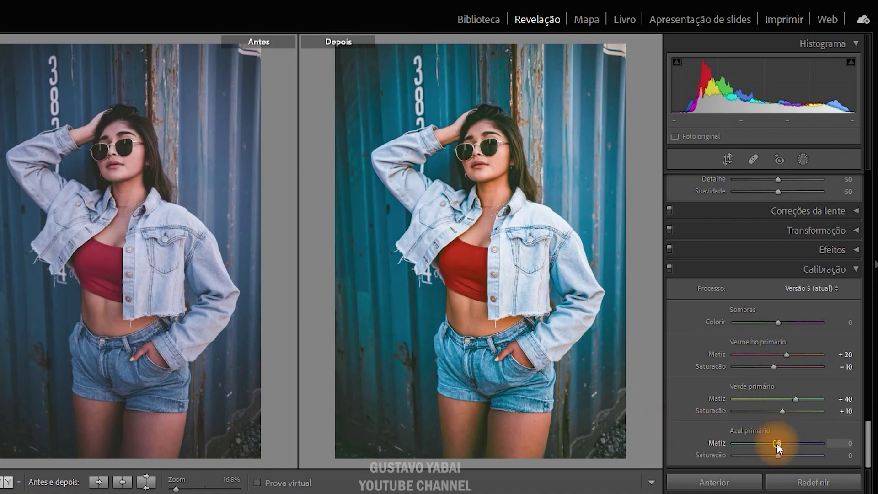
mouse_move(777, 443)
mouse_down()
mouse_move(762, 441)
mouse_move(776, 442)
mouse_up()
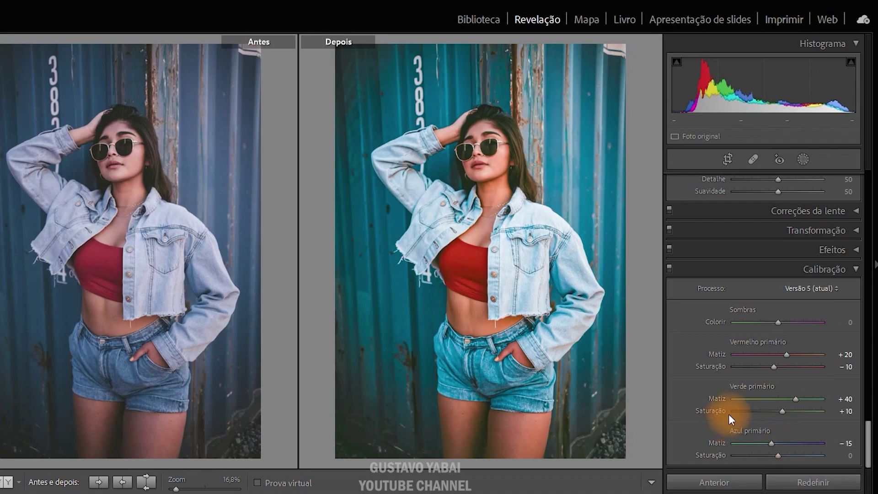
drag(777, 456, 806, 456)
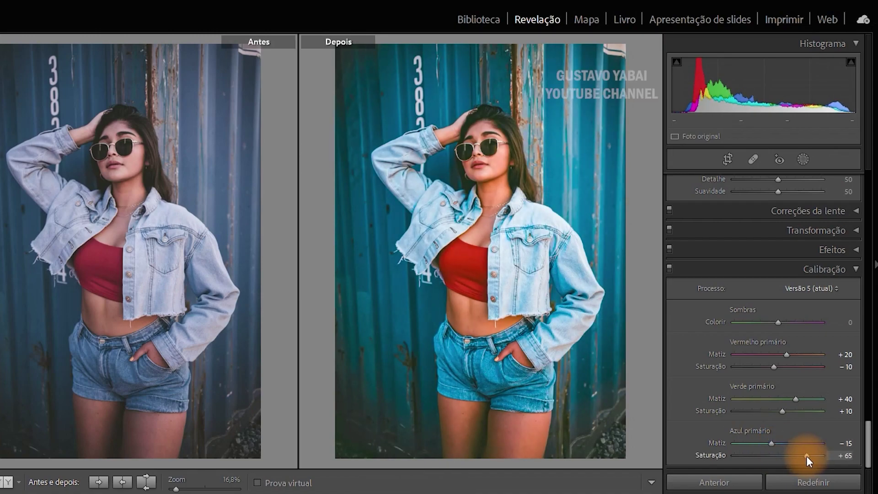